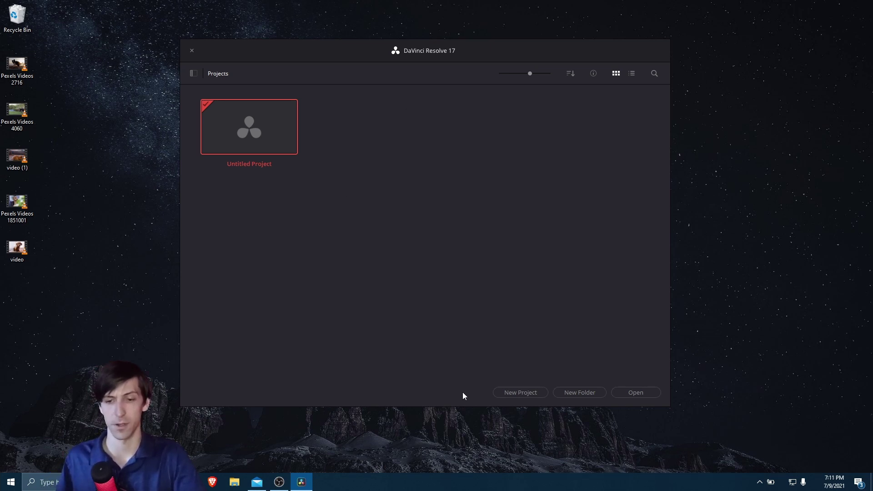
Create and open a new project named 'Bring Videos into Project' from the Project Manager.
click(507, 393)
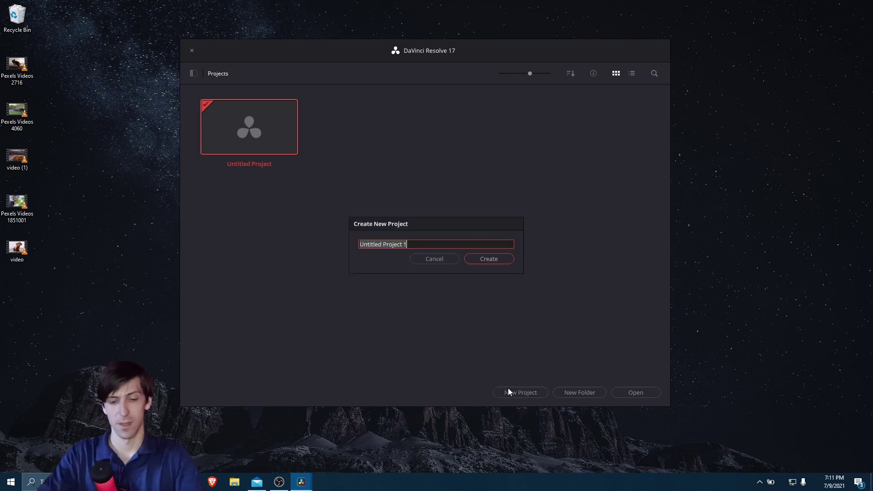
text(Bring )
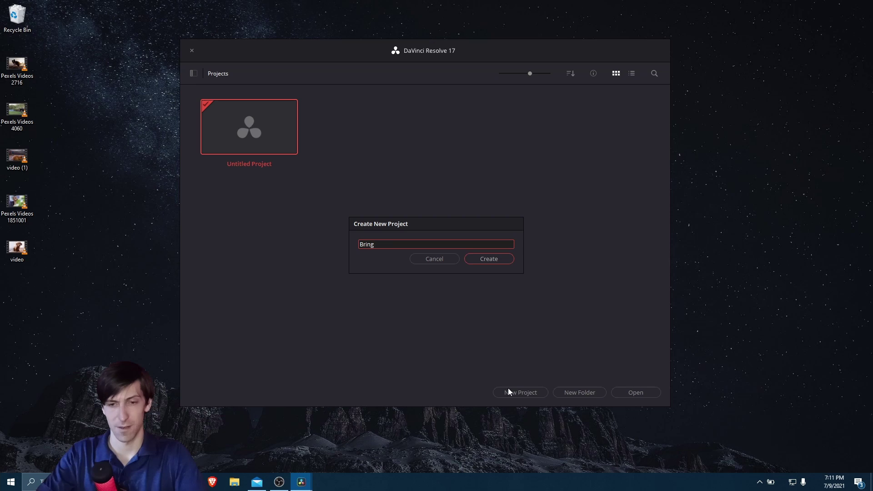
text(Videos into Projec)
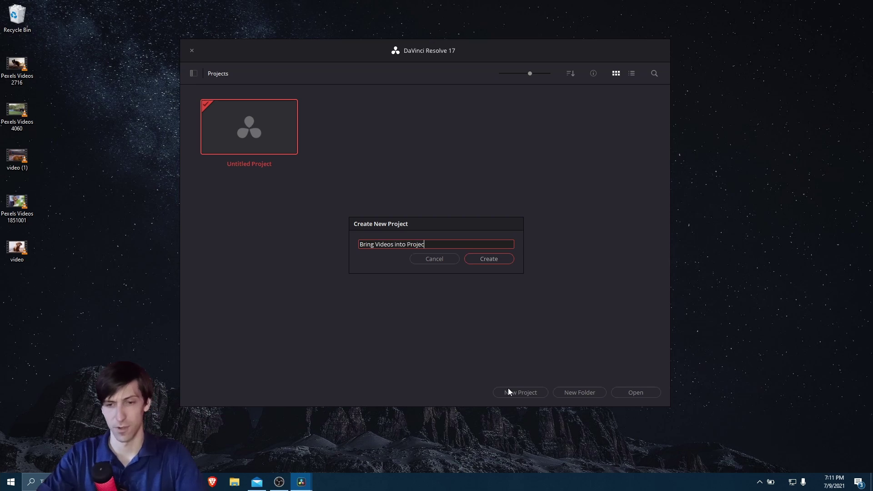
key(Return)
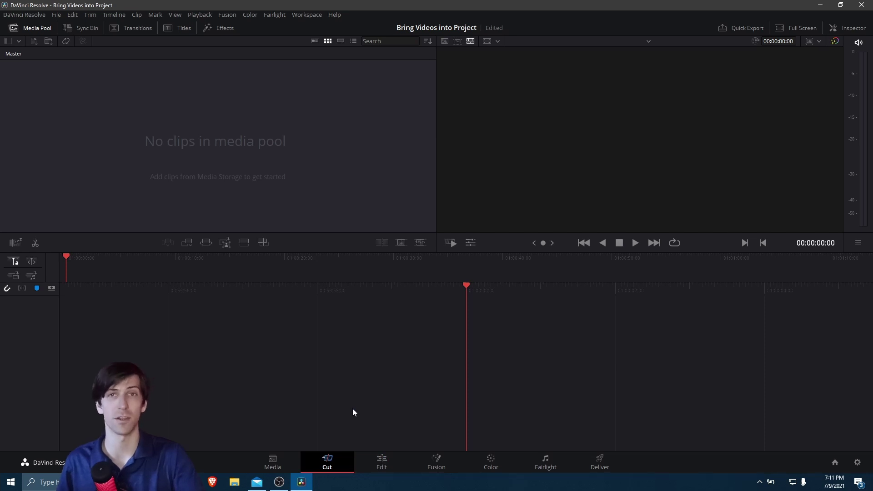
Switch to the Edit page, briefly showing and then hiding the Effects Library.
click(377, 463)
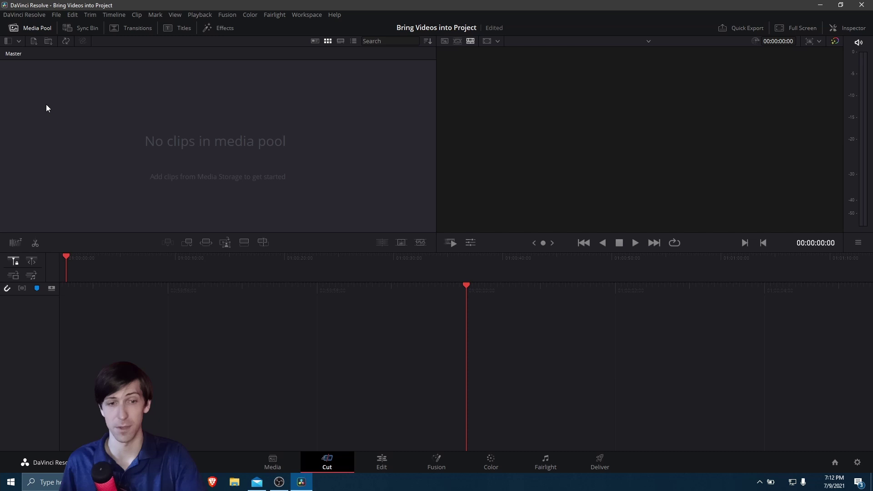
click(382, 464)
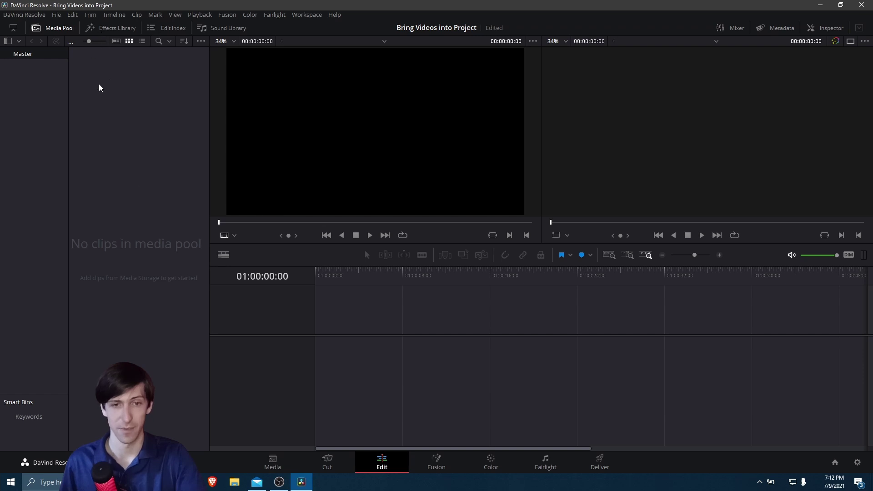
click(112, 28)
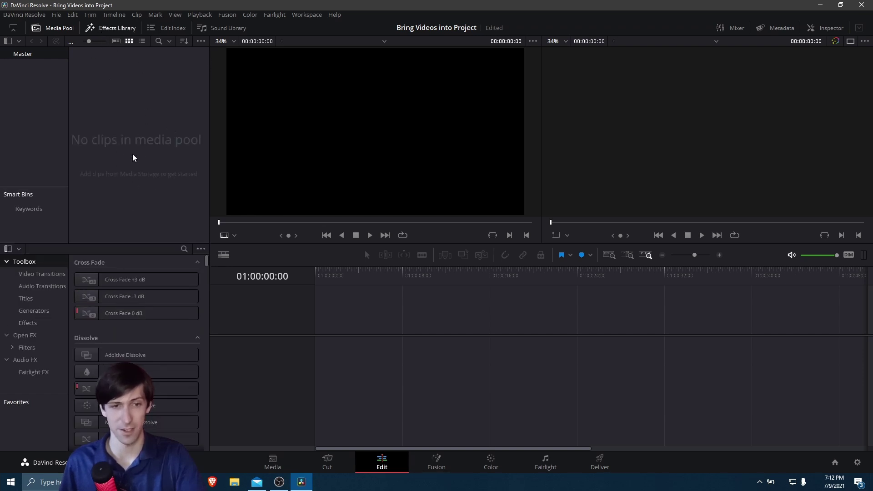
click(124, 29)
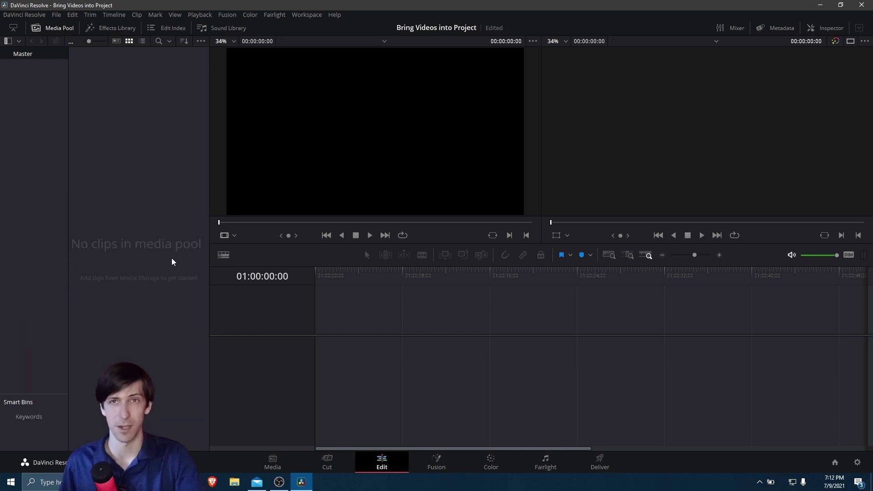
Switch to the Media page to see the storage drives and the empty media pool.
click(286, 463)
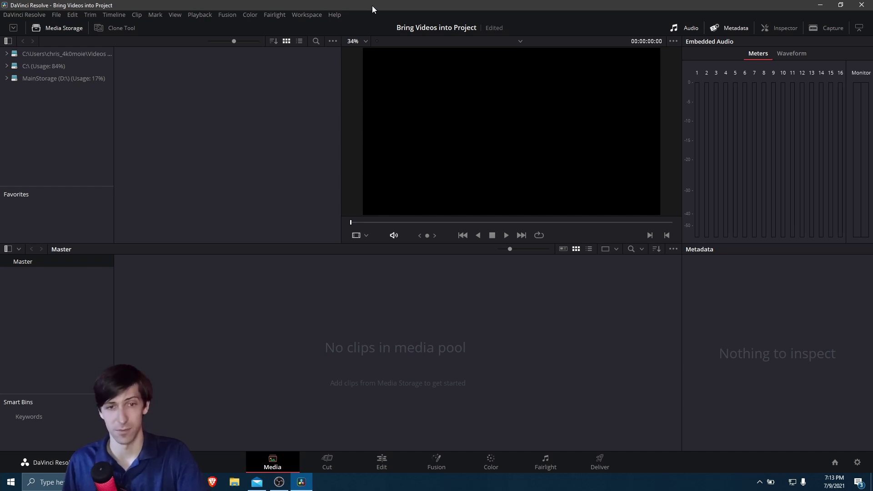
Restore and shrink the Resolve window, move it up-left, and select the five desktop video files.
drag(372, 6, 421, 28)
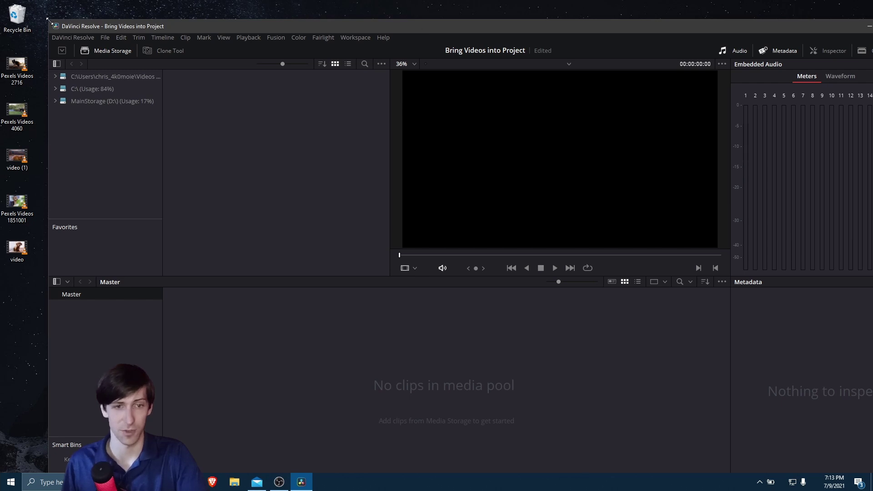
drag(47, 19, 95, 41)
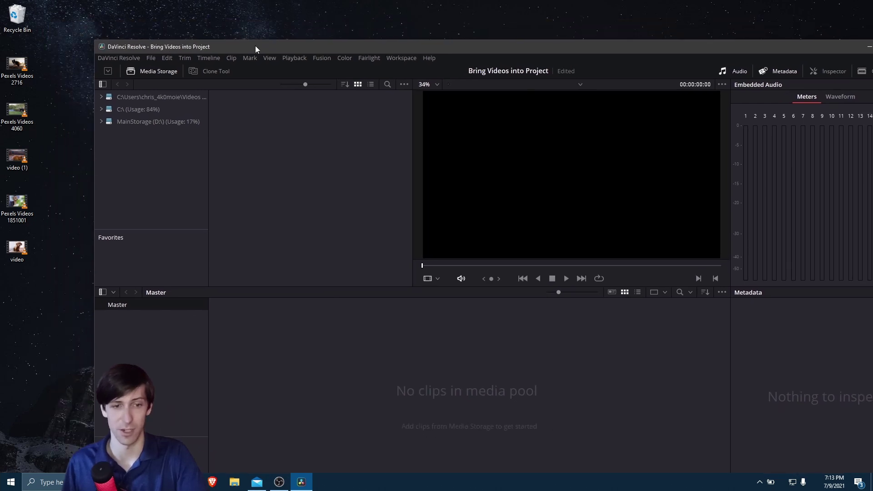
drag(255, 45, 235, 21)
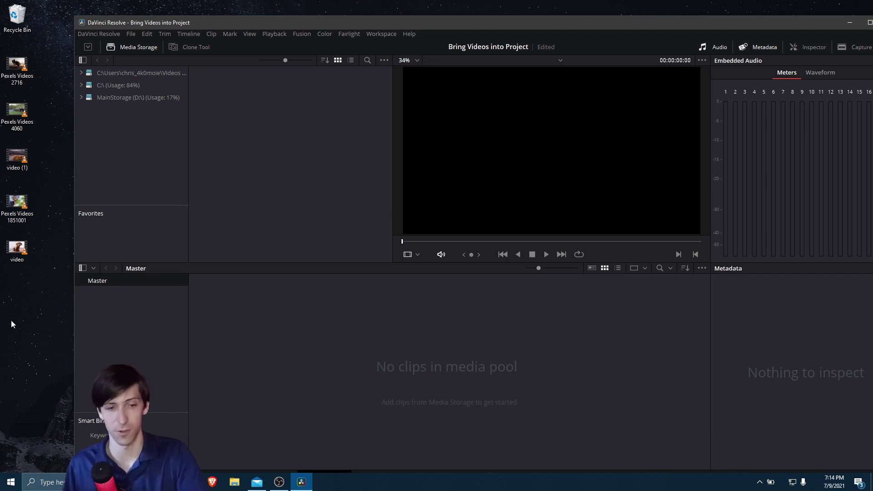
drag(11, 320, 32, 312)
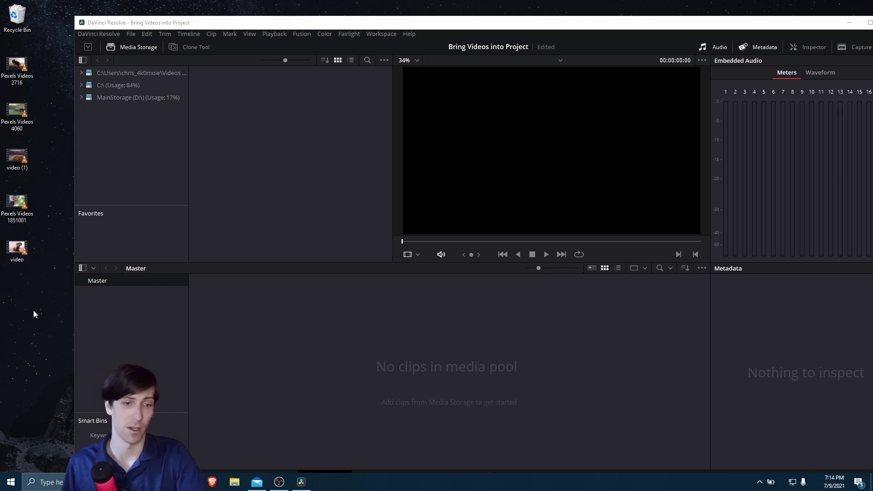
Drag Pexels Videos 2716 from File Explorer's Desktop folder into the media pool, choosing Don't Change for frame rate.
click(233, 483)
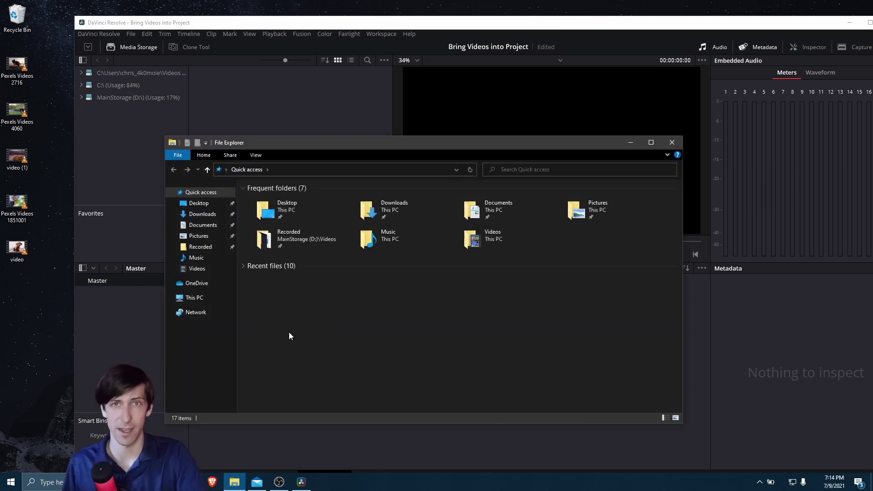
click(217, 208)
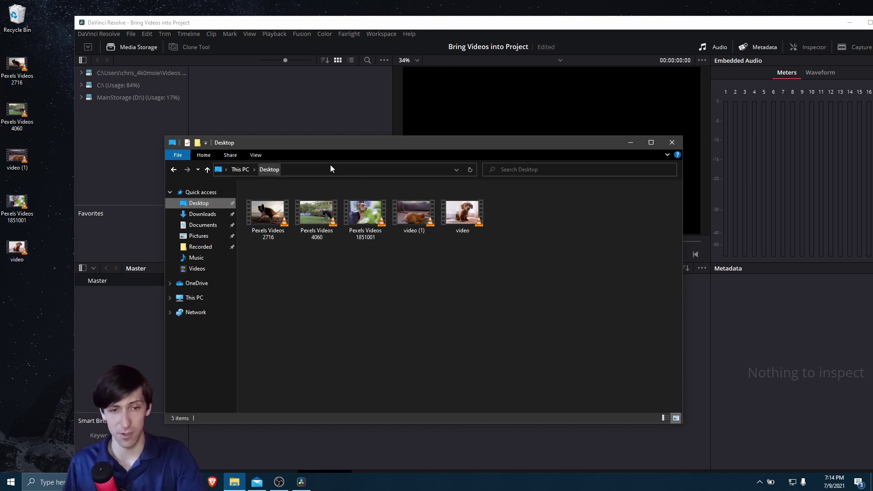
drag(331, 142, 538, 52)
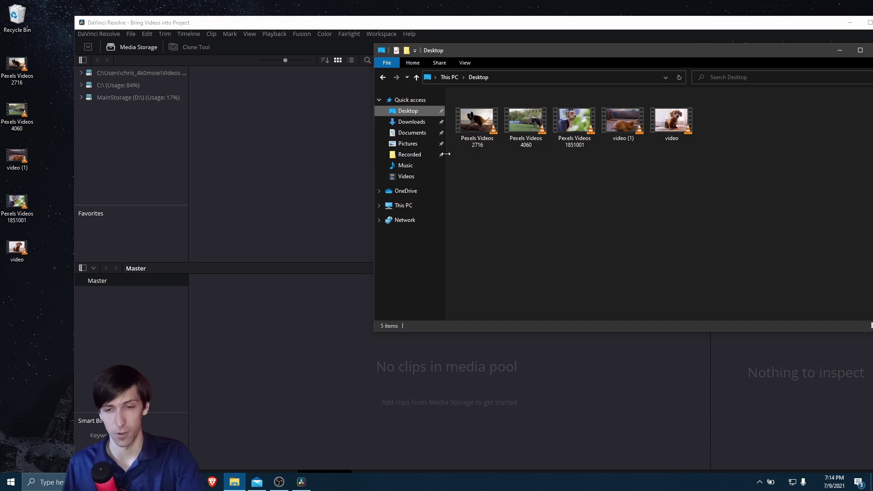
click(471, 121)
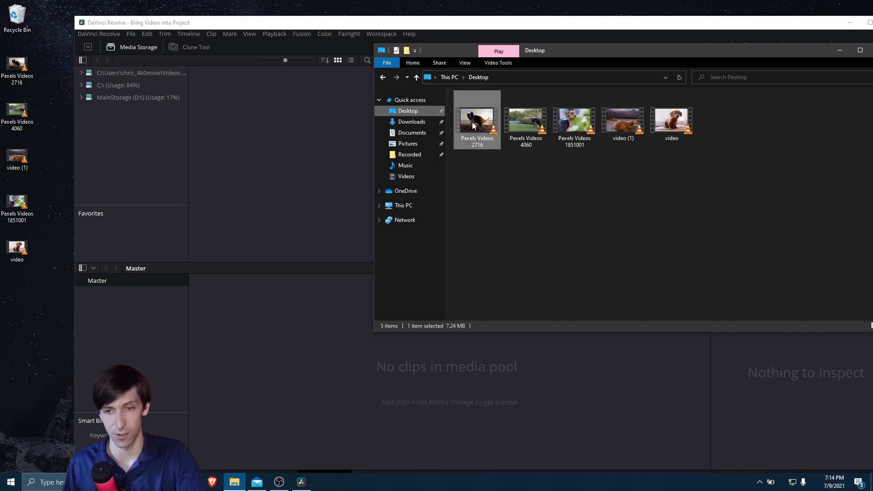
drag(472, 122, 344, 384)
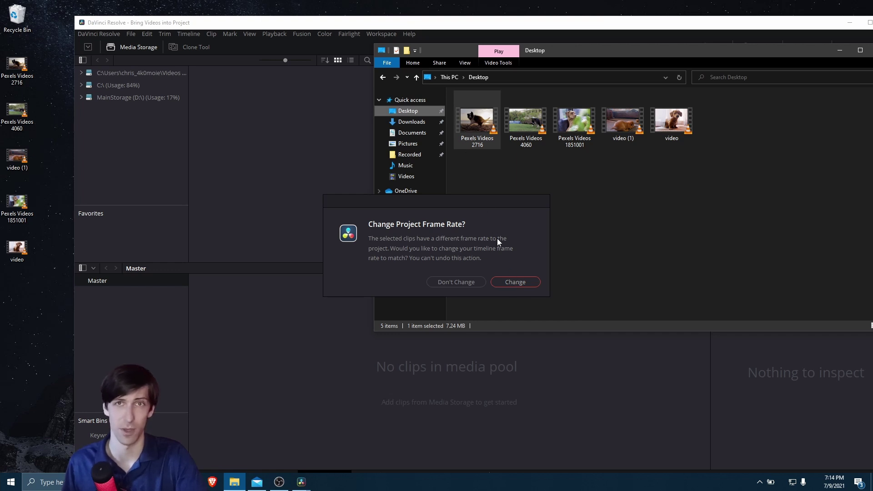
click(474, 283)
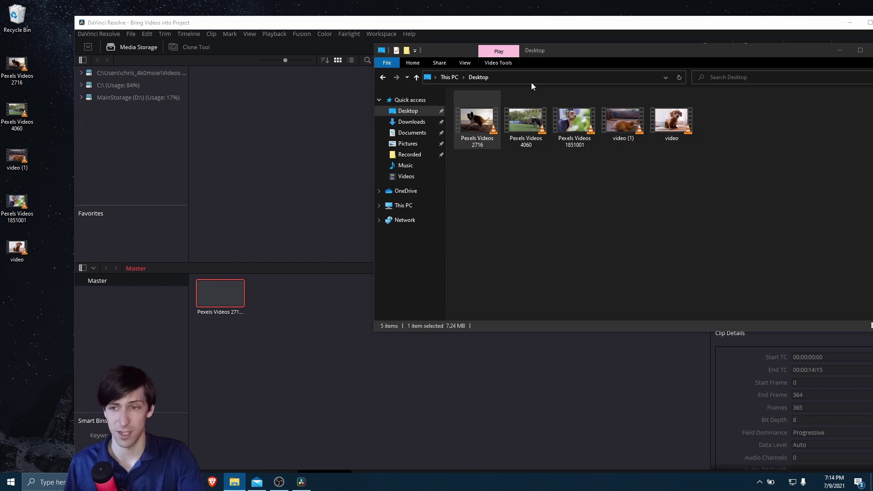
Set the timeline frame rate to 30 in Project Settings, then save and confirm the change.
click(745, 81)
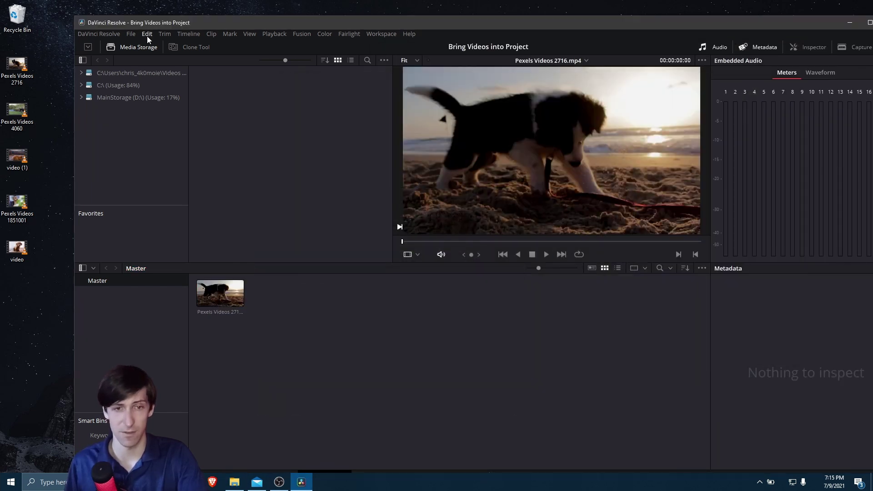
click(131, 35)
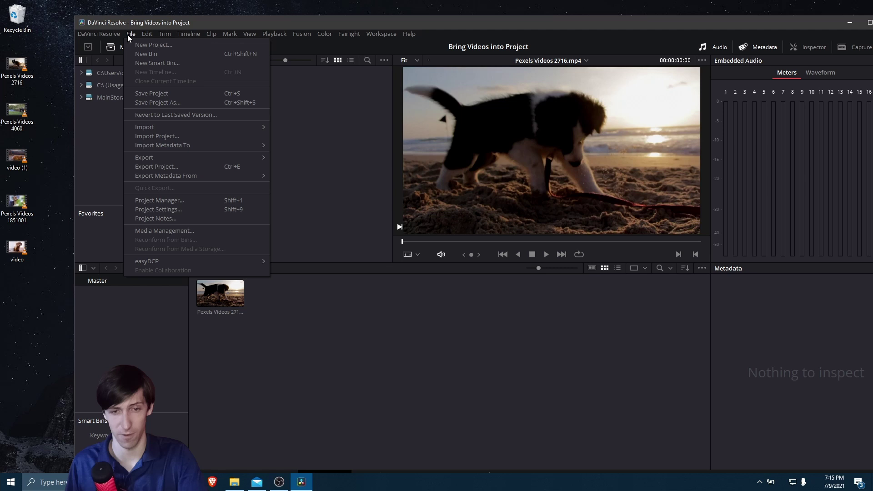
click(184, 210)
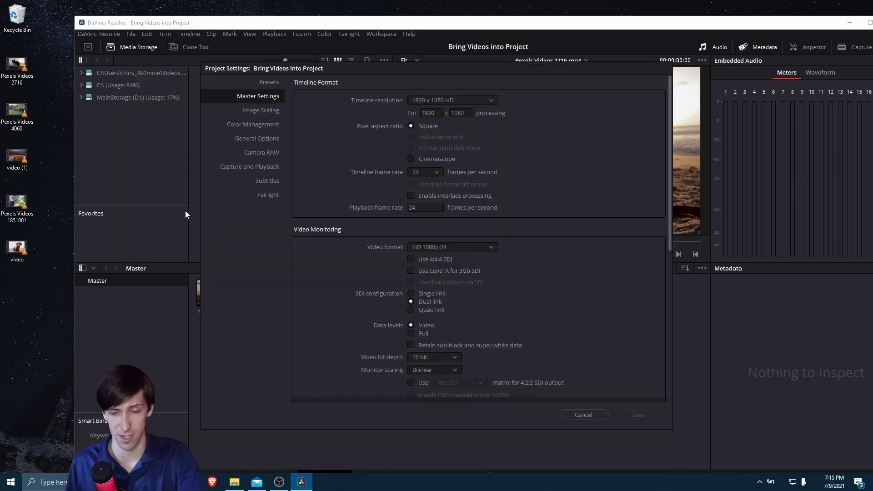
drag(367, 72, 441, 81)
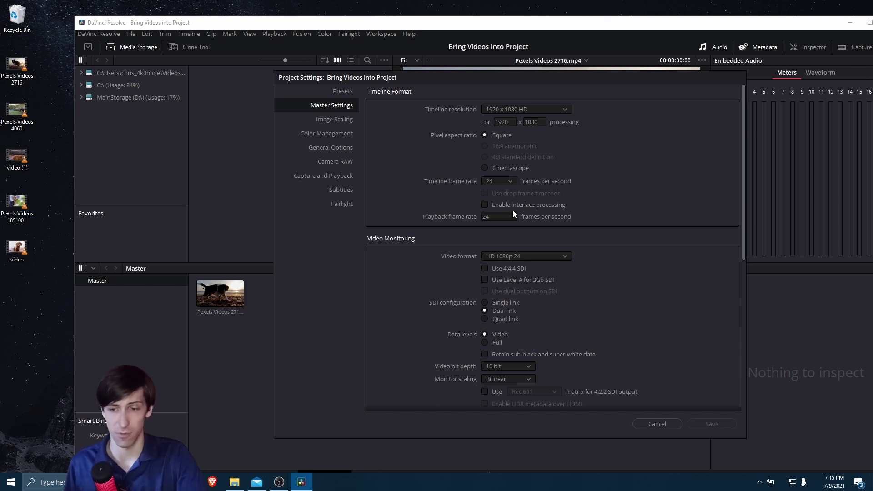
click(499, 181)
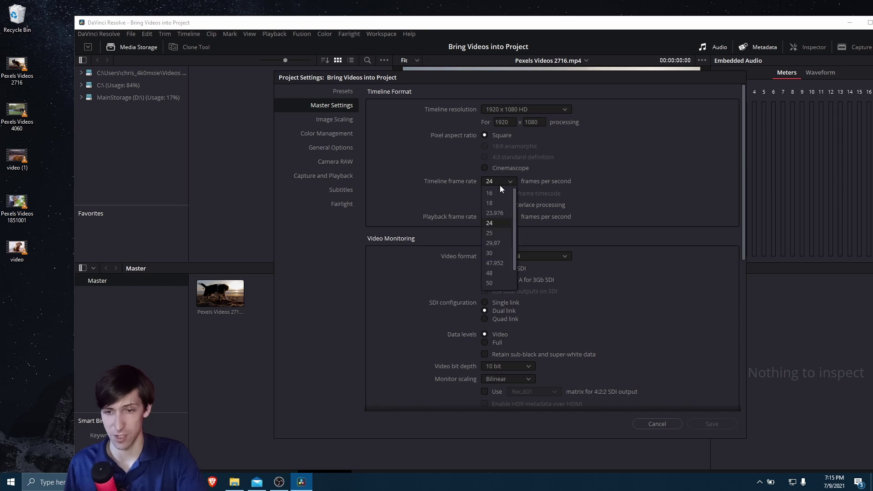
click(494, 253)
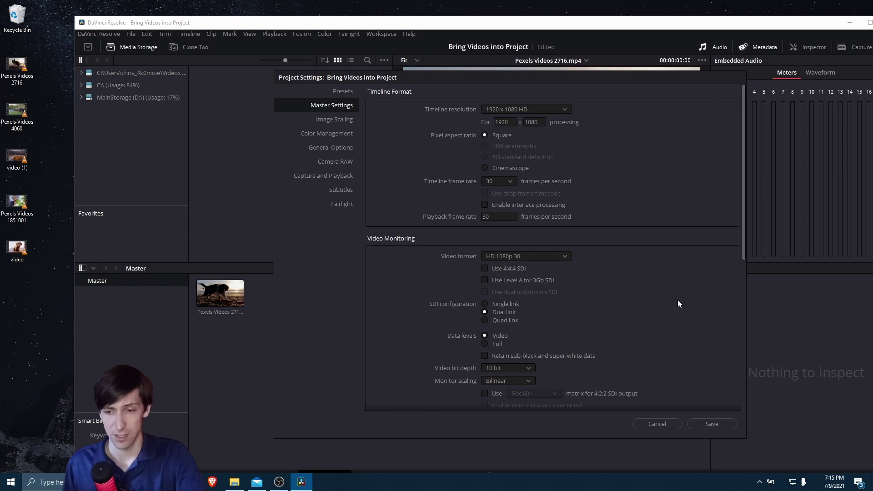
click(719, 424)
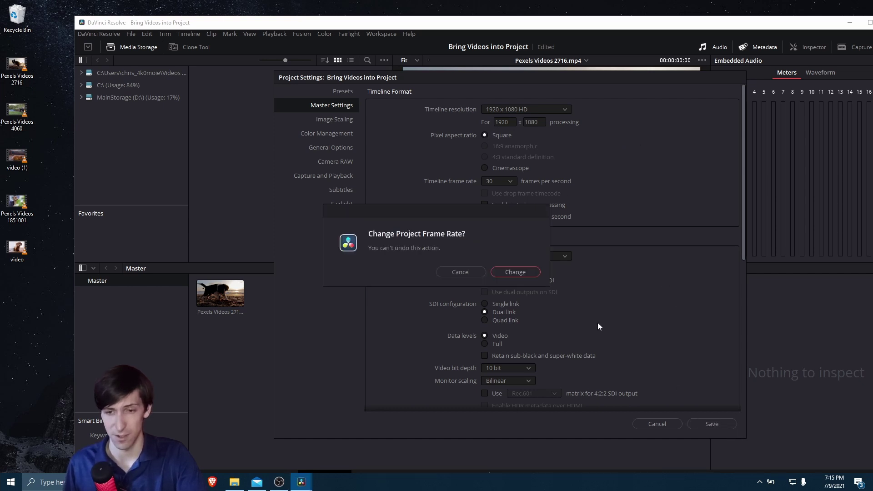
drag(474, 210, 344, 162)
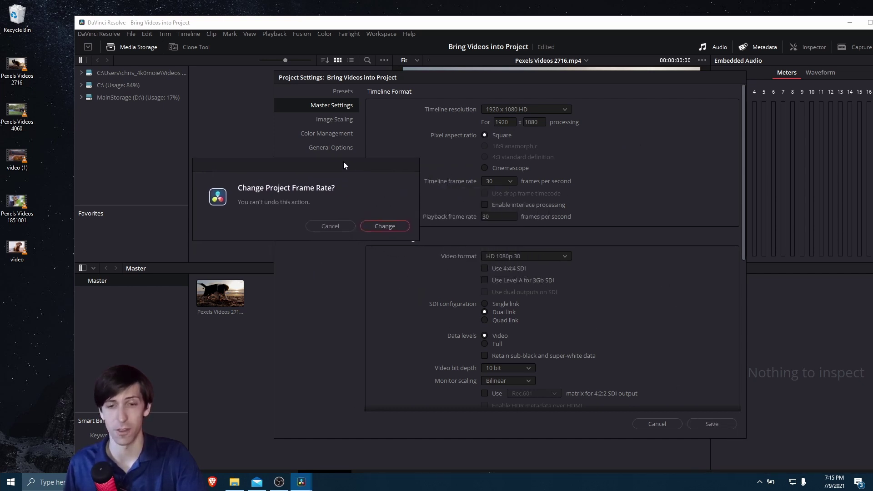
click(381, 224)
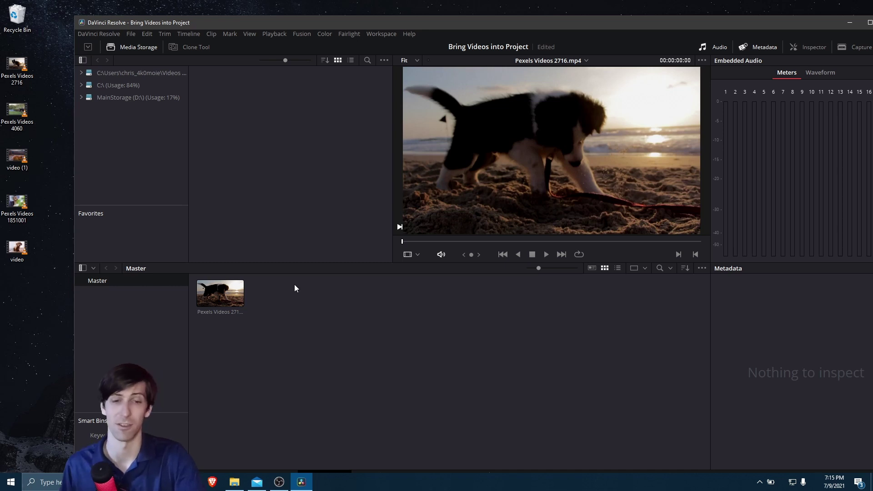
Save the current project settings as a new preset named '1080p-30fps'.
click(130, 35)
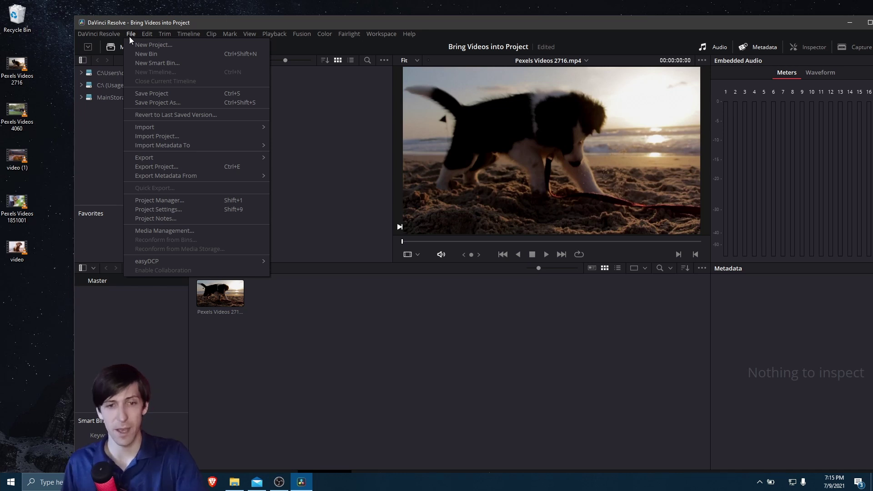
click(165, 207)
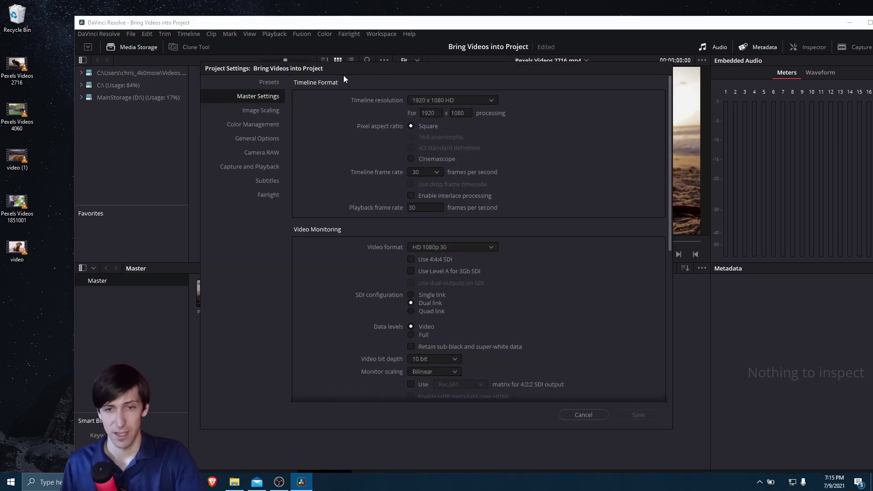
drag(344, 77, 394, 76)
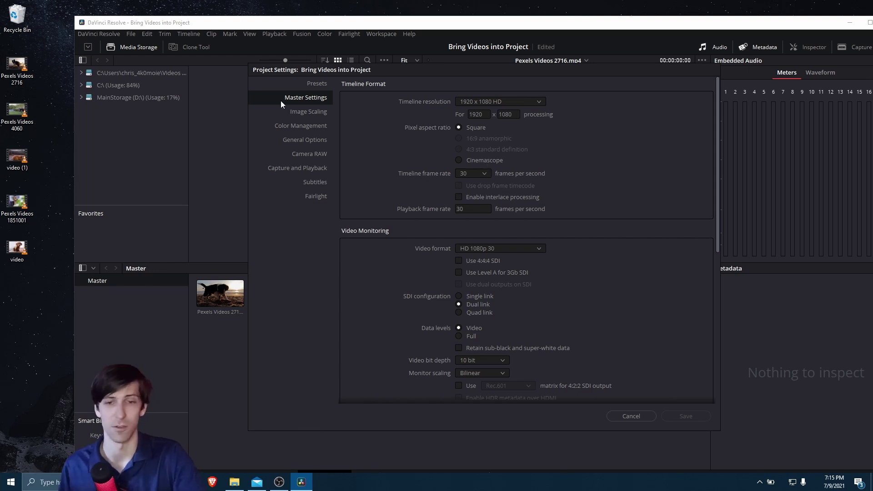
click(304, 86)
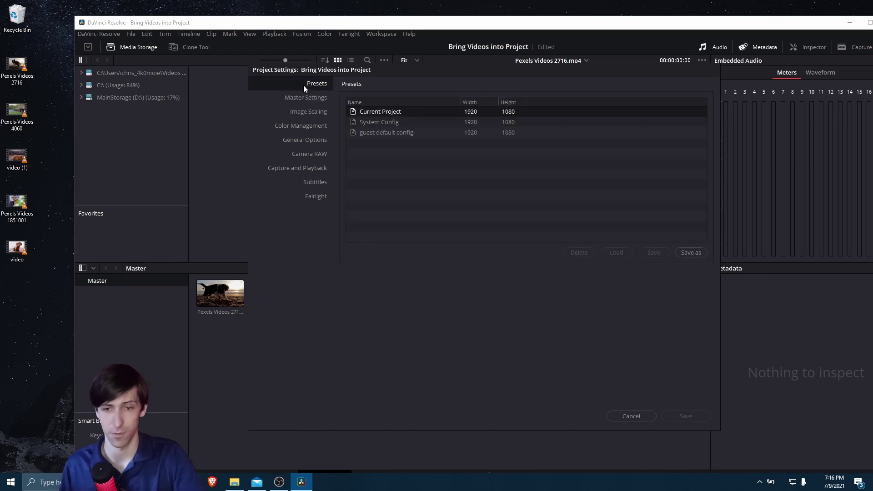
click(316, 99)
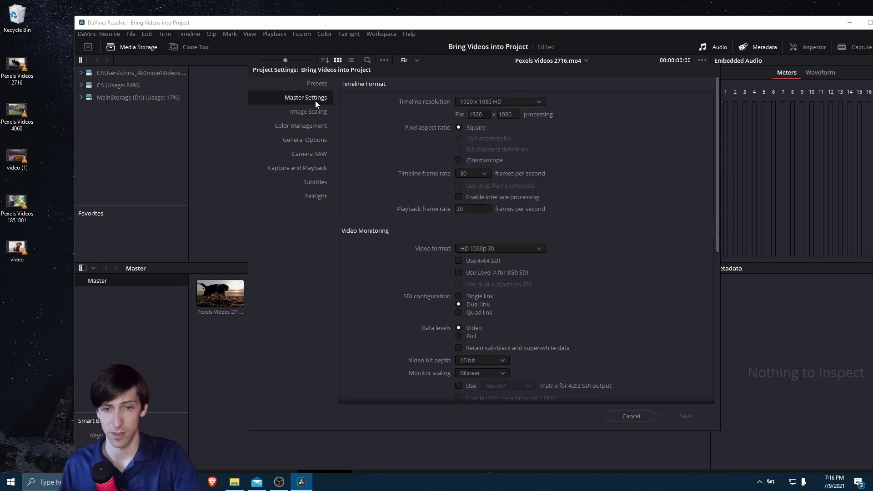
click(316, 84)
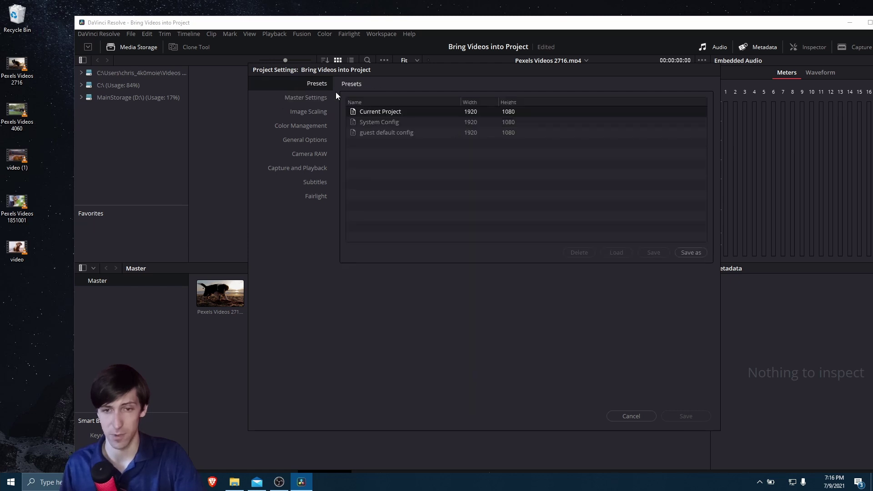
click(695, 255)
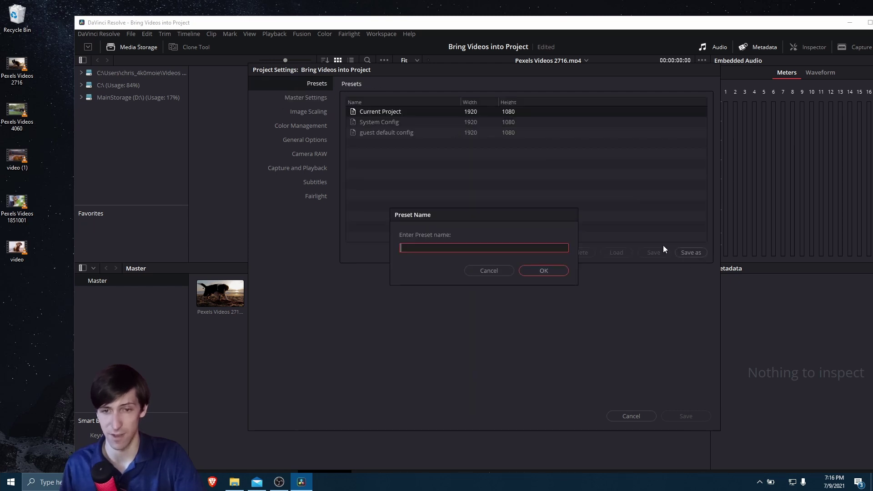
text(10)
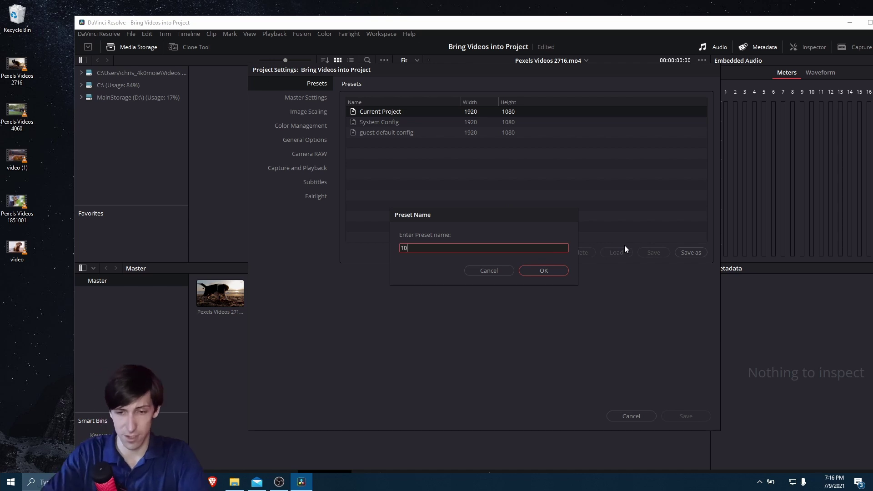
text(80p-30fps)
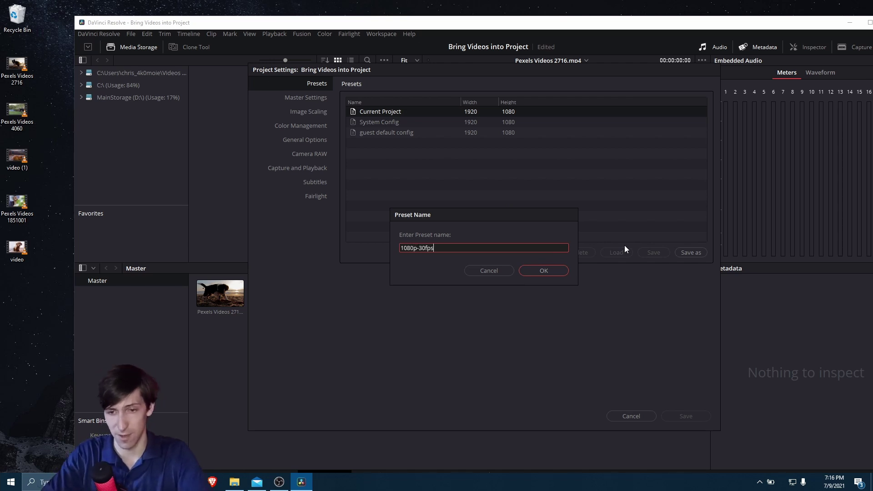
key(Return)
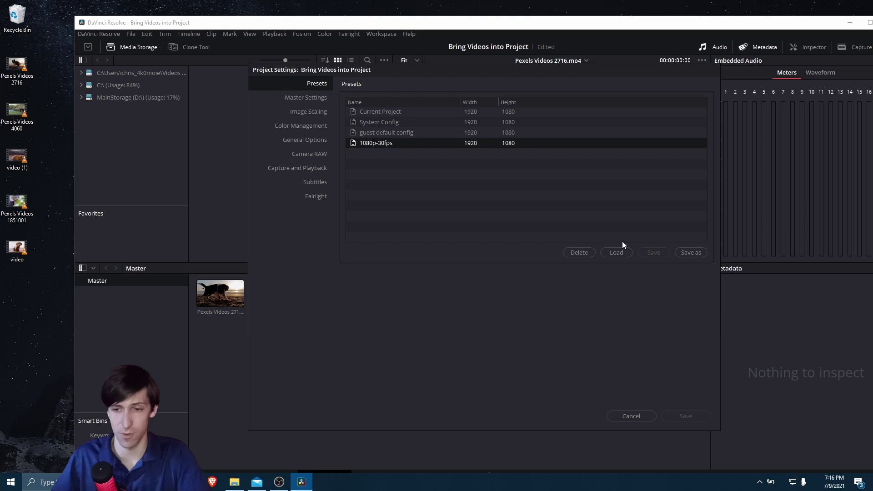
Make the 1080p-30fps preset the user default configuration and close Project Settings.
right_click(445, 146)
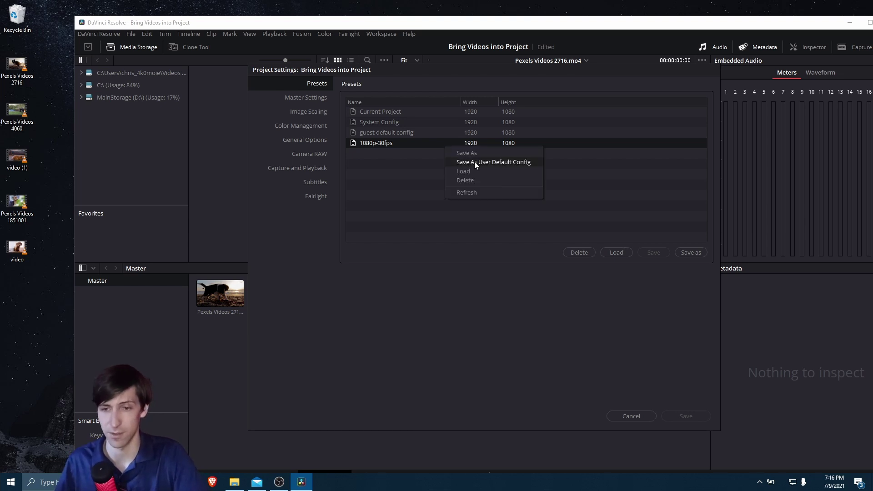
click(474, 162)
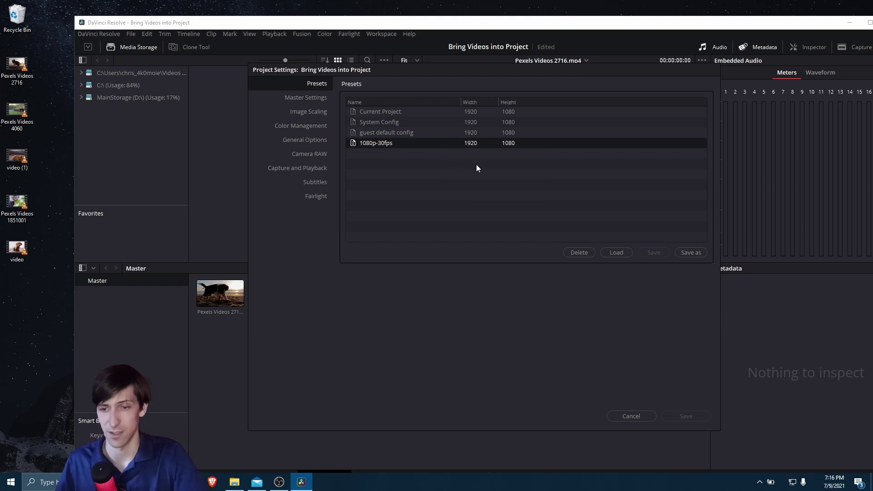
click(636, 417)
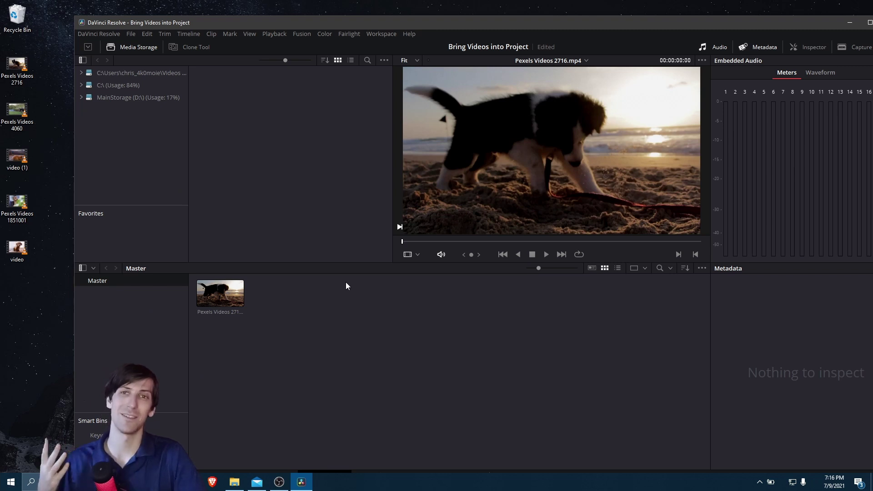
Switch the media pool to list view to show Pexels Videos 2716's resolution, fps, frames and duration.
click(235, 290)
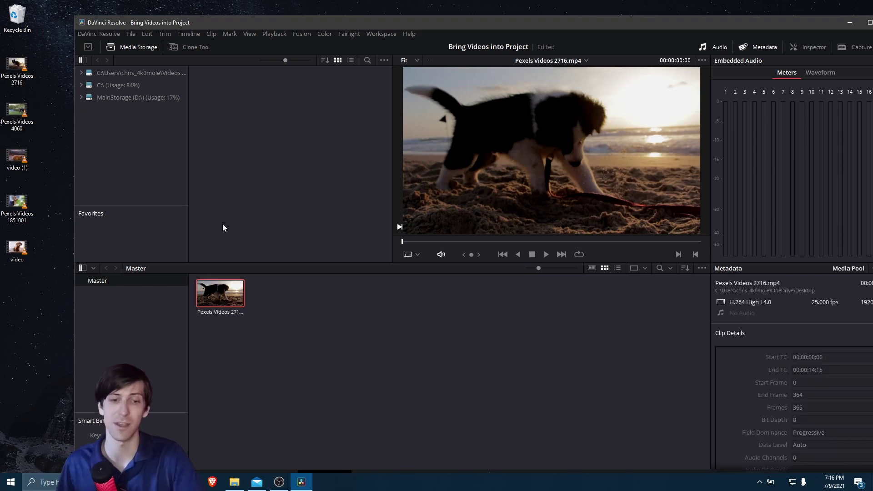
drag(299, 22, 269, 10)
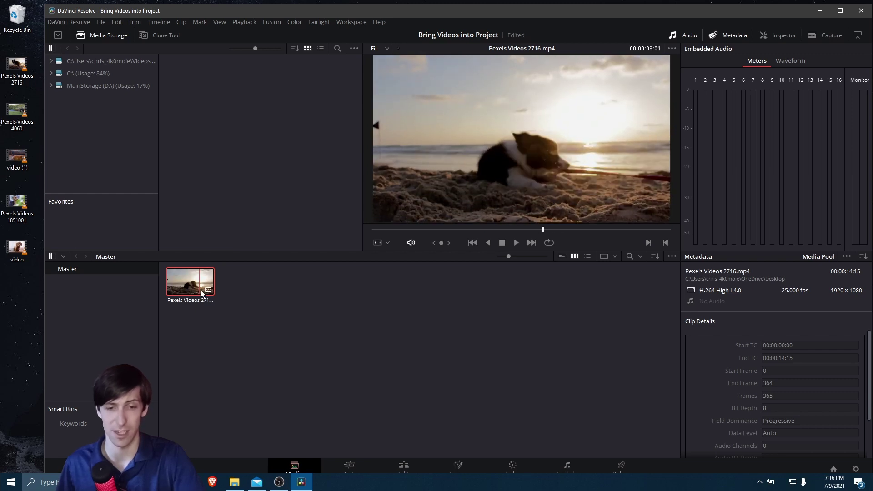
click(588, 257)
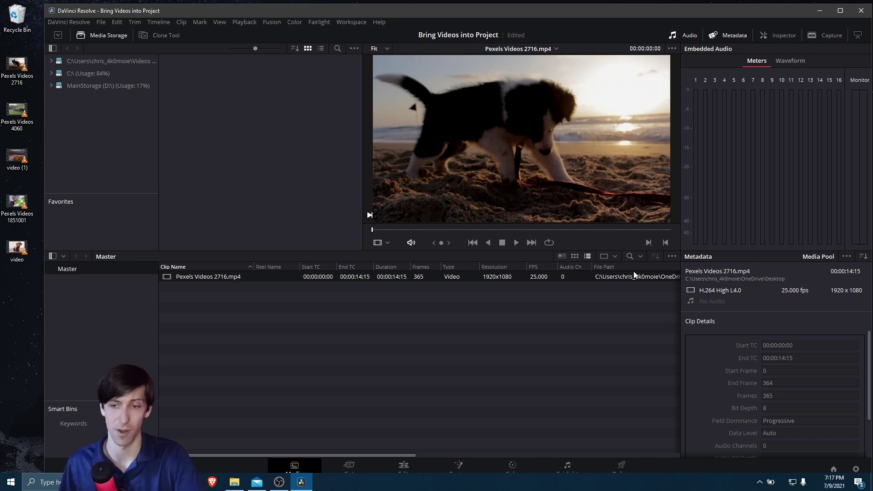
Maximize the Resolve window and switch to the Edit page.
key(super+Up)
click(348, 350)
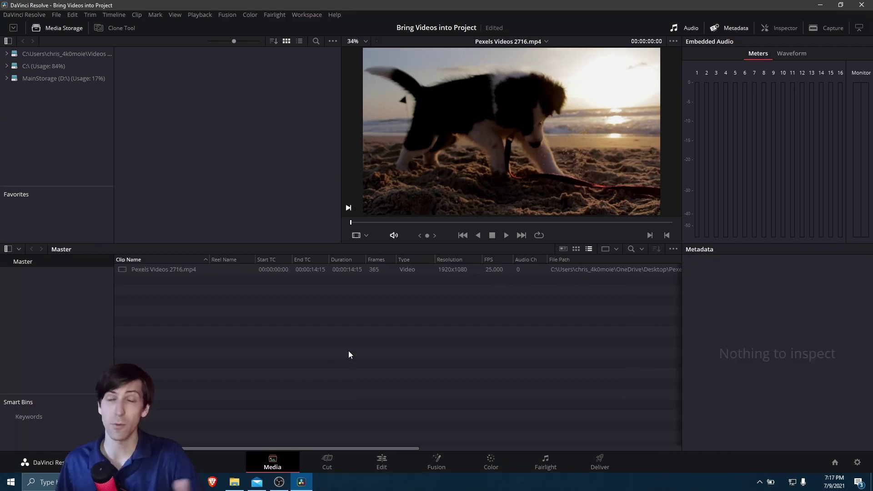
click(382, 461)
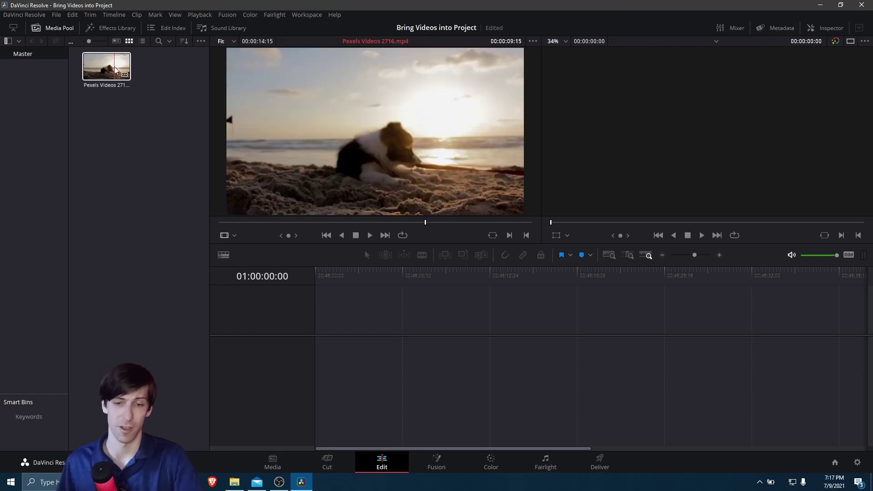
Drag Pexels Videos 2716 onto a new Timeline 1 and scrub the playhead to preview it.
drag(115, 70, 317, 348)
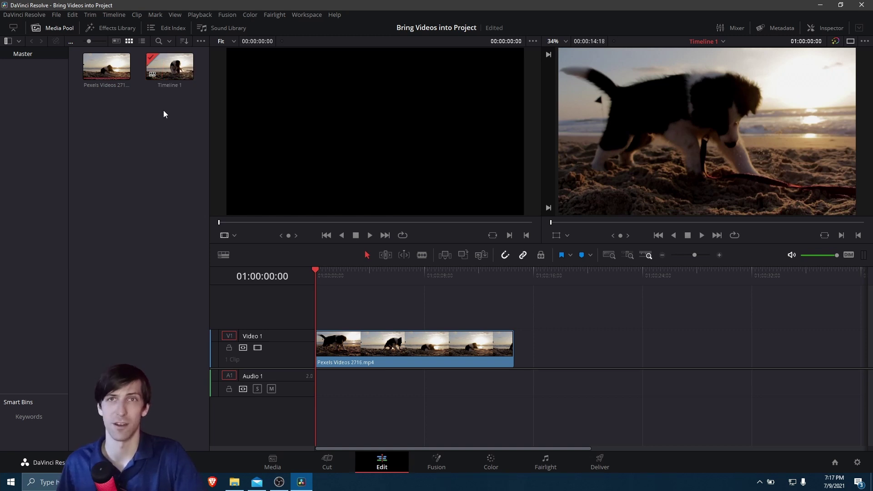
click(52, 15)
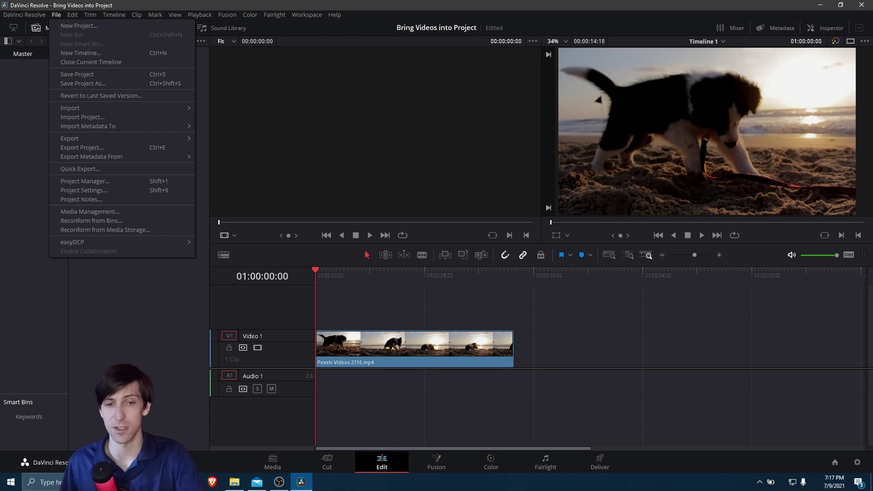
click(180, 334)
drag(351, 280, 450, 284)
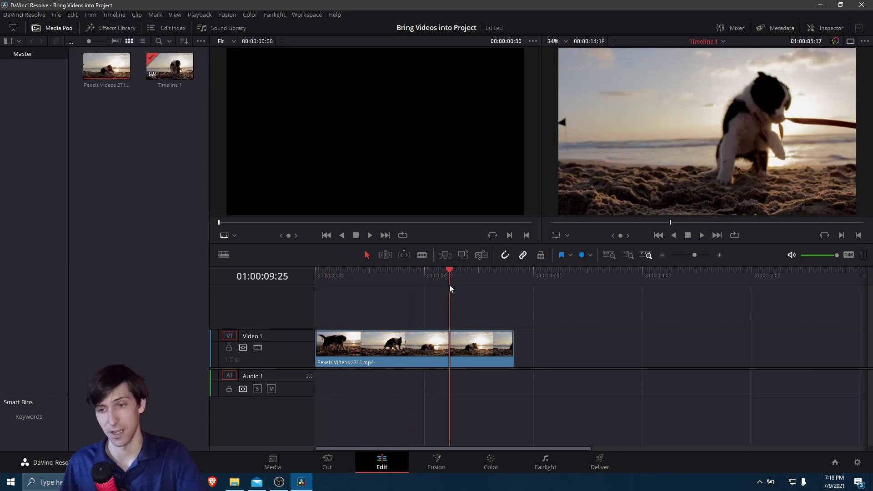
On the Media page, widen the storage panel and add the Desktop folder as a storage location.
click(255, 456)
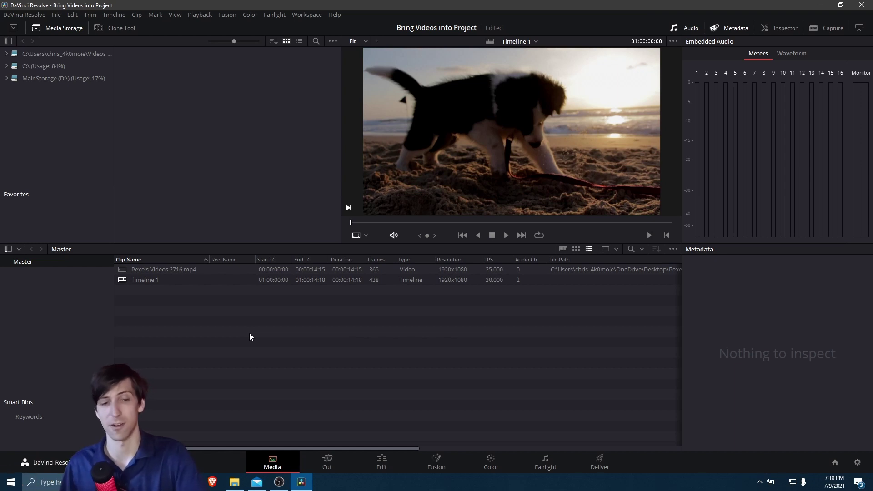
drag(115, 111, 154, 104)
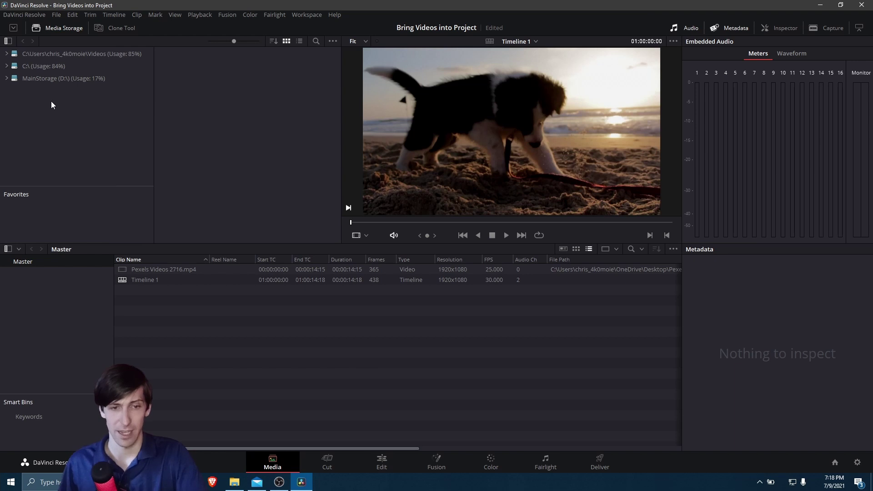
right_click(57, 98)
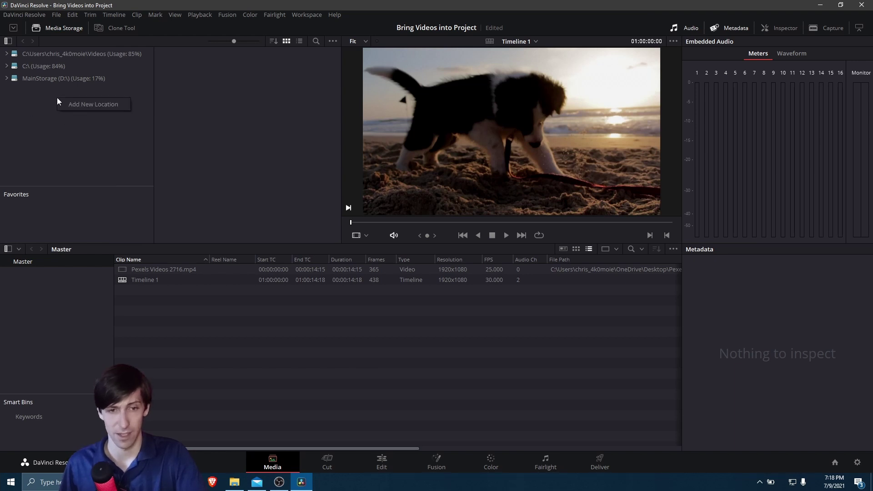
click(72, 106)
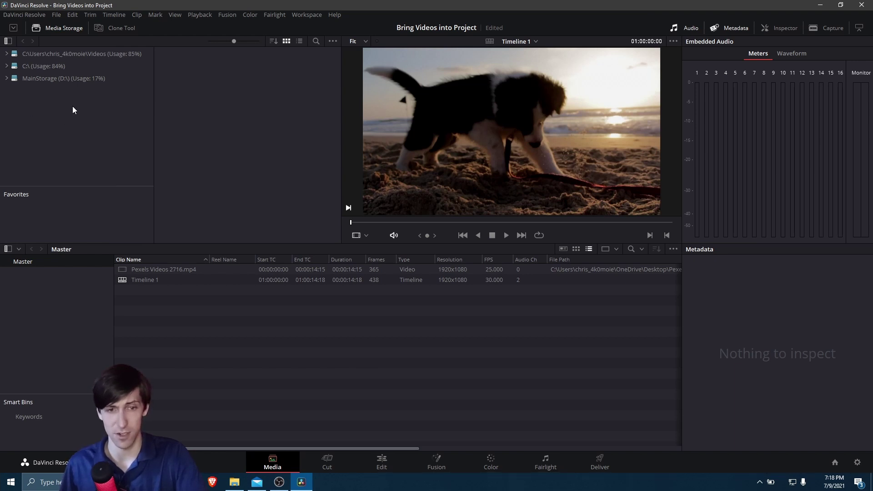
drag(239, 54, 259, 58)
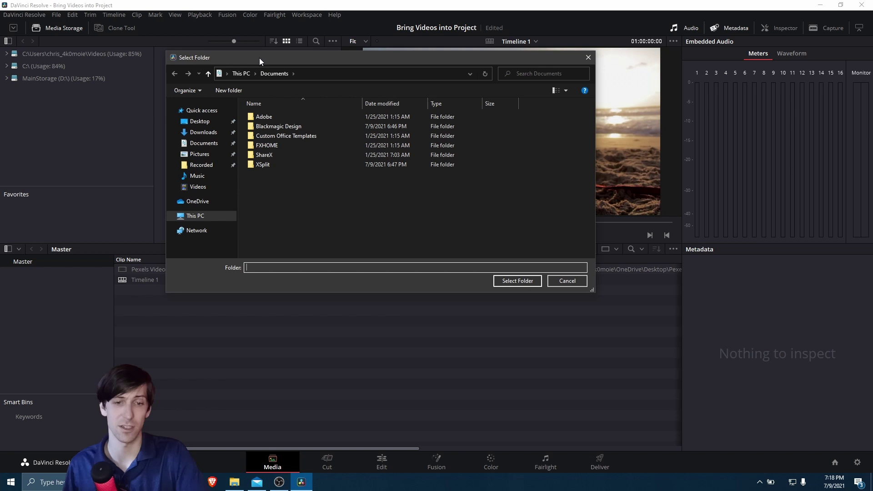
click(216, 128)
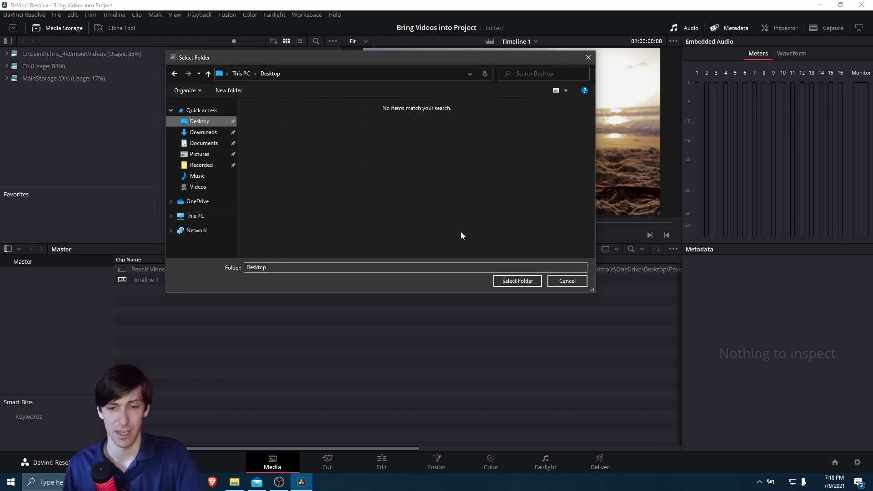
click(511, 284)
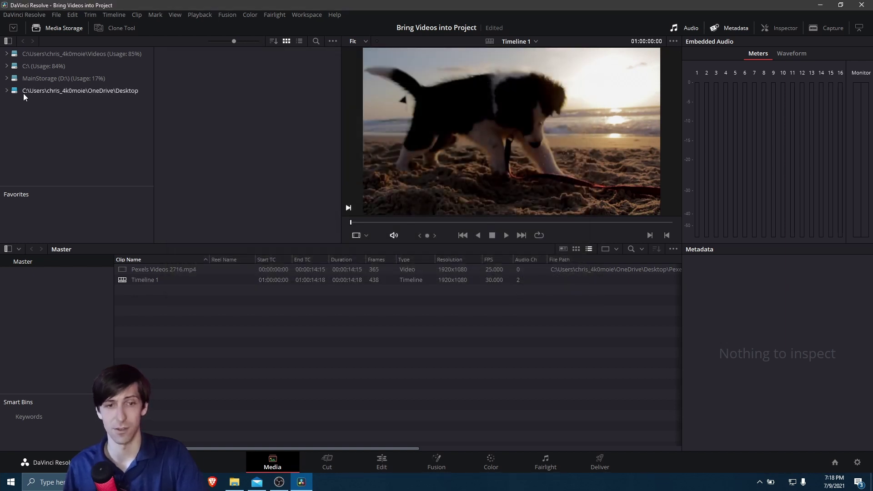
Browse the Desktop location's clips and show the Media Pool as thumbnails.
click(70, 90)
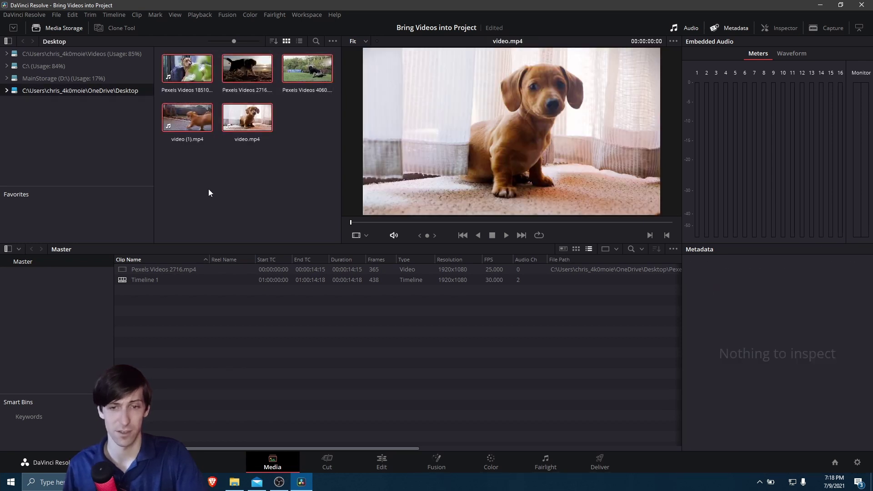
click(235, 128)
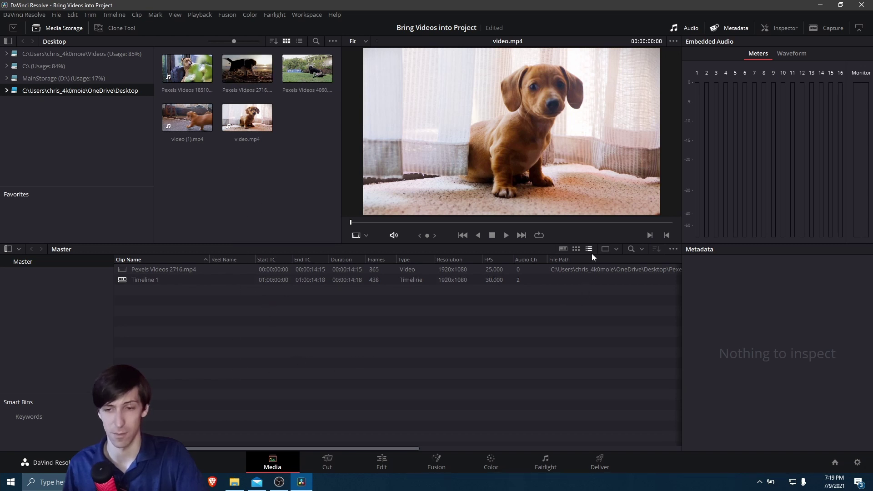
click(577, 249)
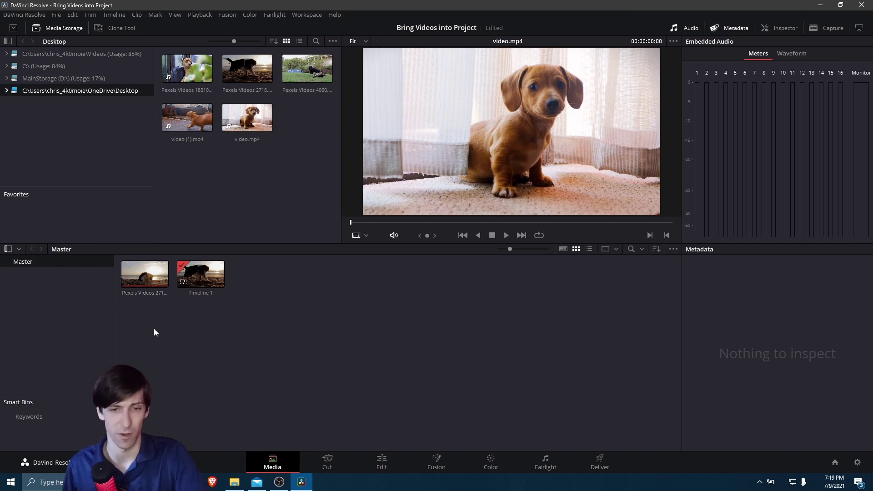
click(135, 280)
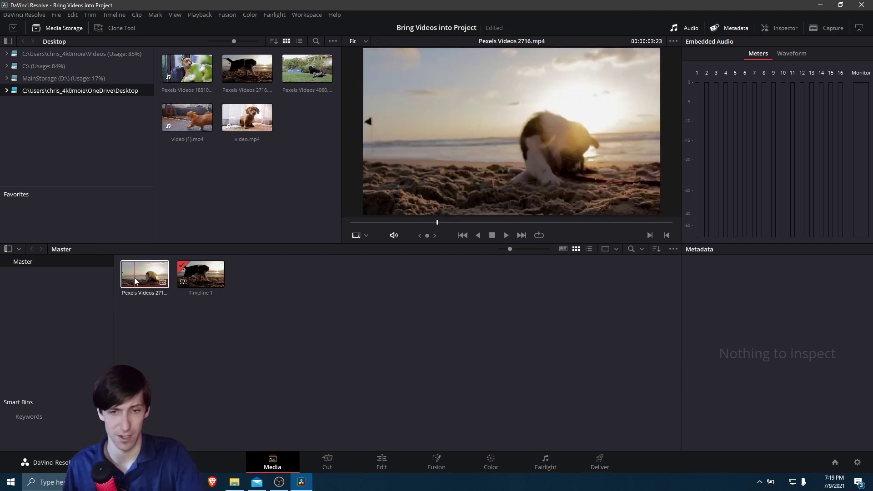
Drag Pexels Videos 1851001, 4060, video (1) and video.mp4 into the Master bin.
click(183, 73)
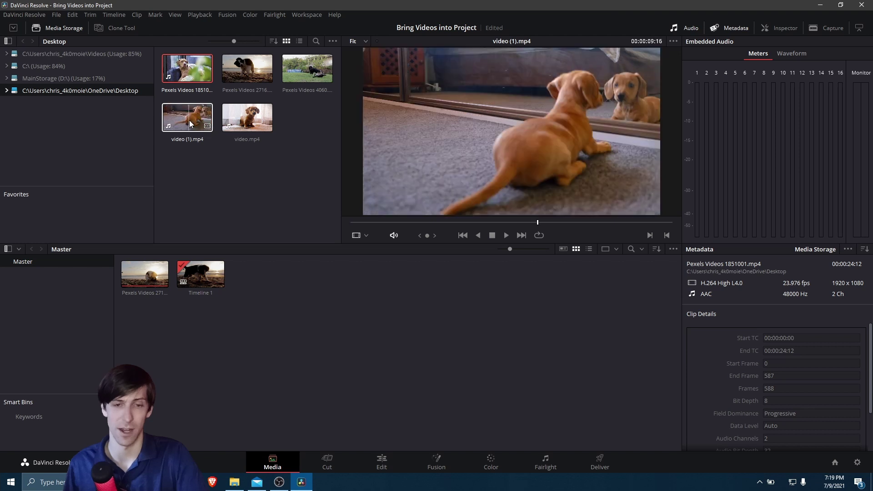
drag(189, 121, 318, 99)
ctrl+click(308, 70)
drag(247, 118, 283, 296)
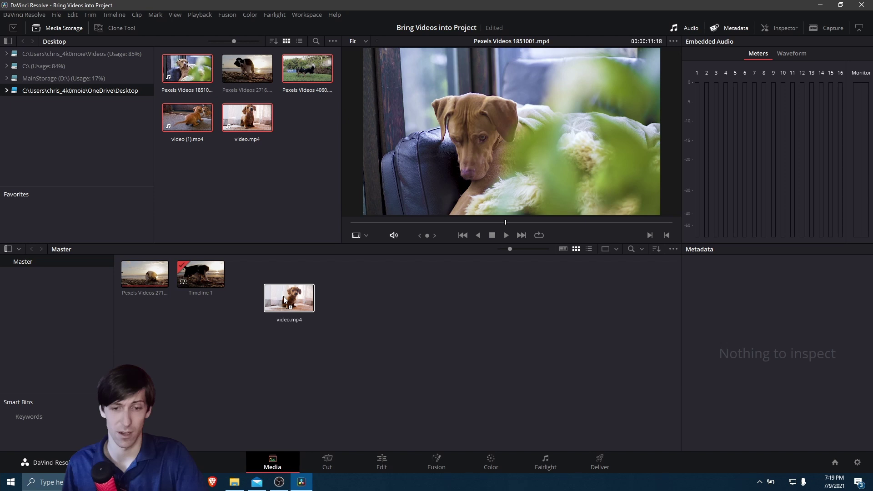
drag(283, 297, 283, 296)
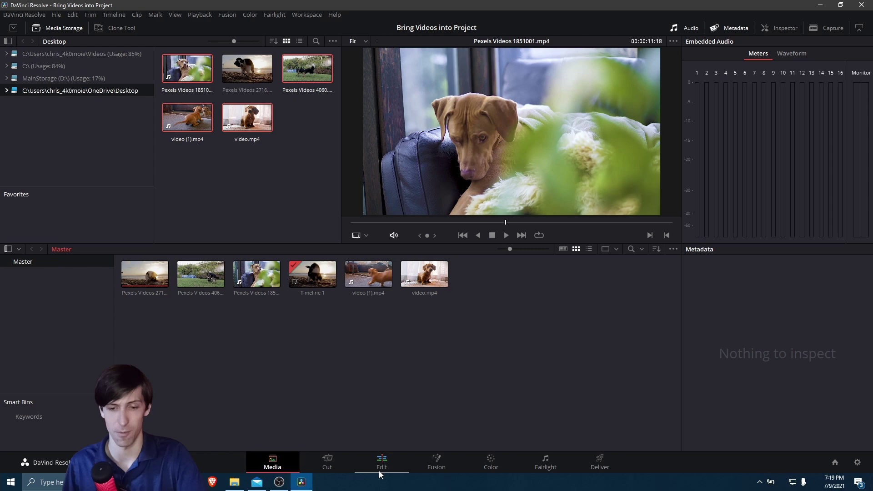
On the Cut page, append the four new clips after the beach clip in Timeline 1.
click(345, 463)
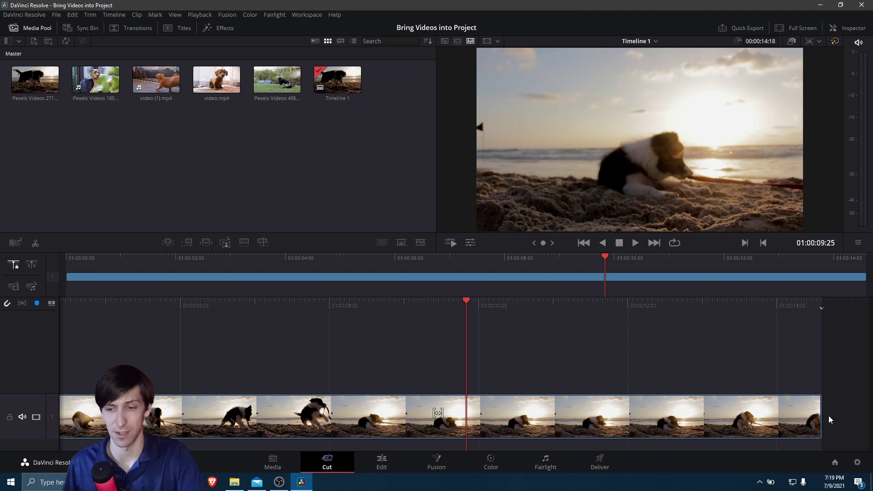
drag(715, 383, 534, 382)
drag(593, 378, 374, 379)
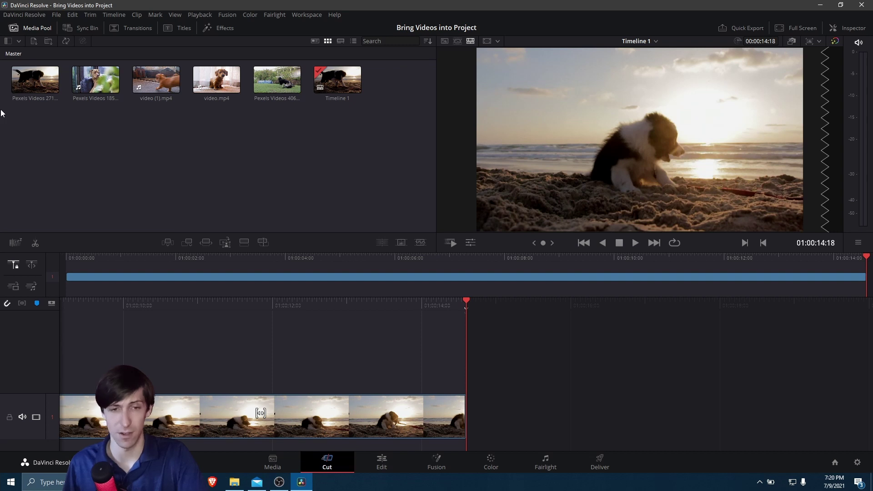
drag(307, 105, 867, 283)
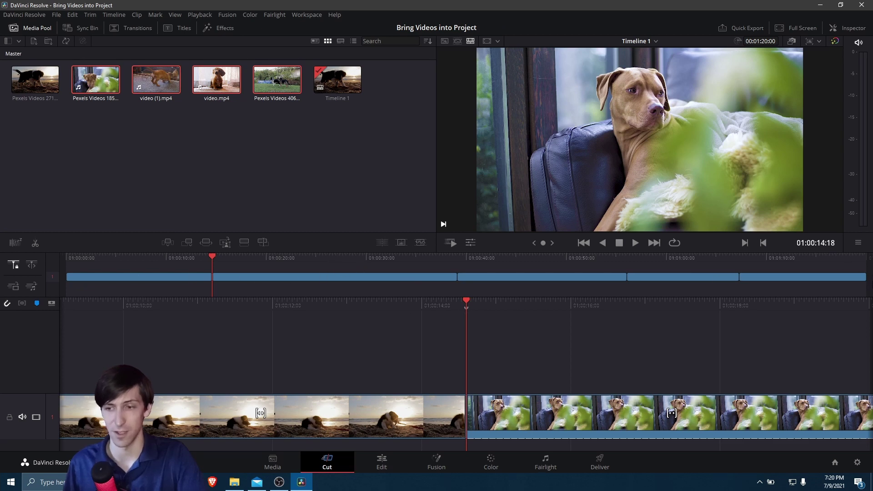
Skip the playhead through the appended clips, then move to the Edit page.
click(537, 369)
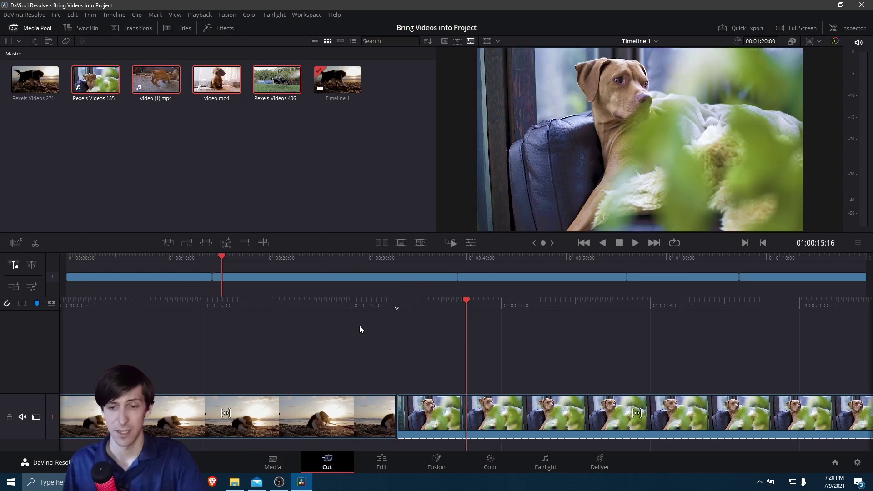
click(596, 405)
click(489, 407)
click(623, 377)
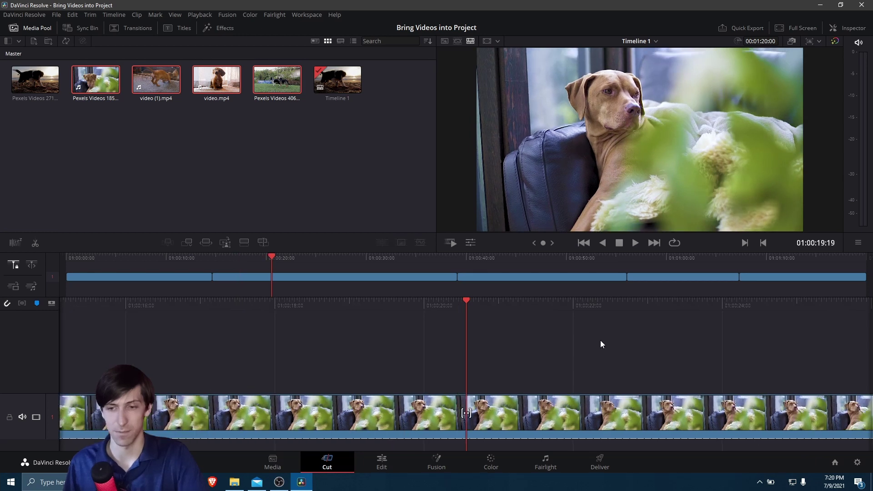
click(600, 340)
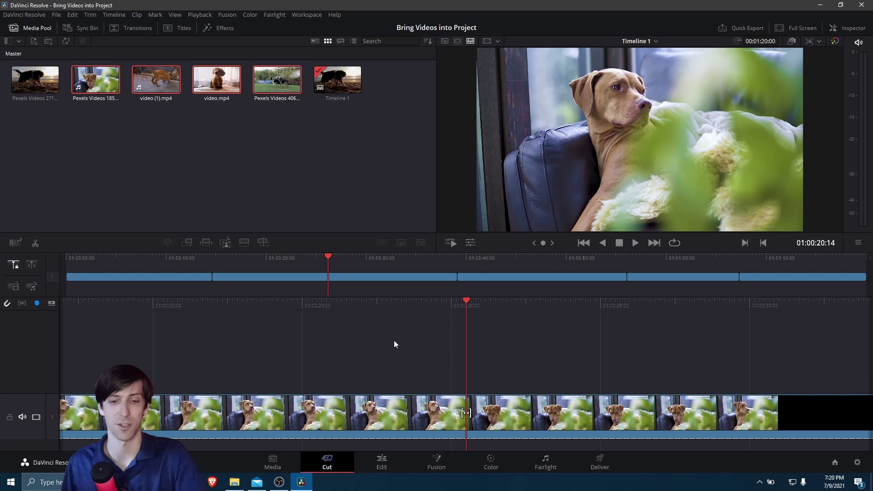
key(shift+4)
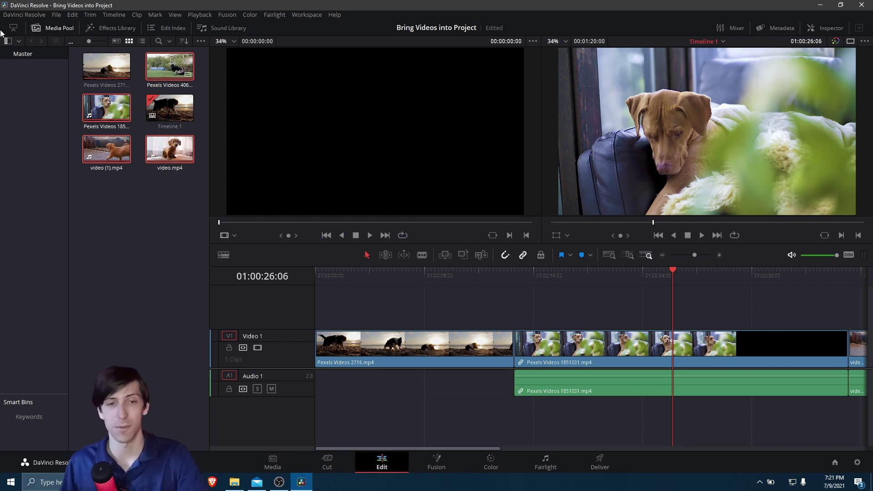
Import video (1) from the Desktop via File > Import > Media.
click(56, 15)
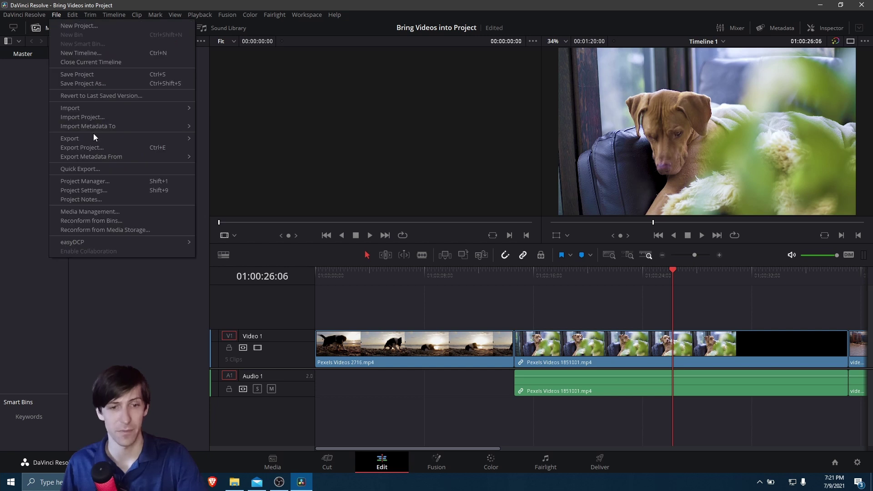
mouse_move(105, 108)
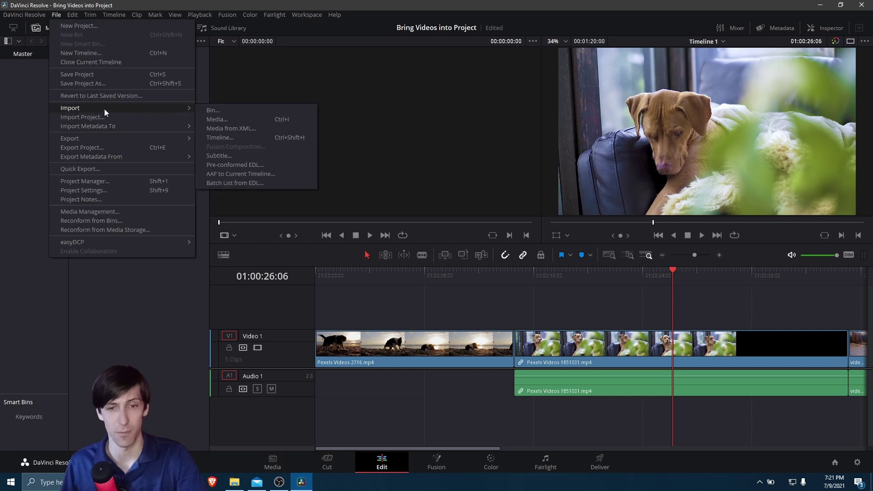
click(242, 120)
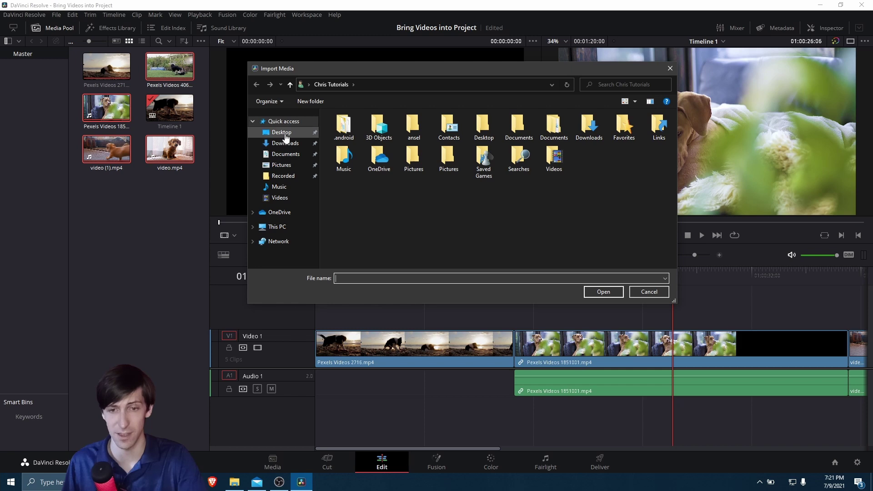
click(284, 134)
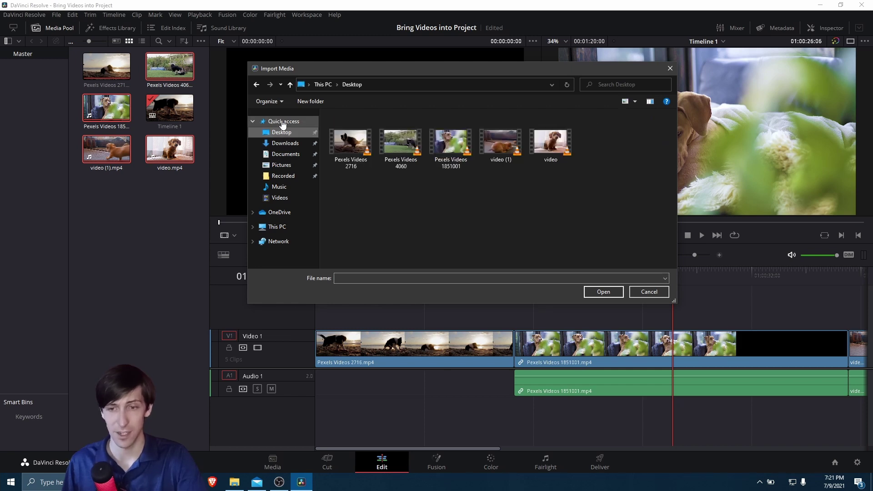
click(513, 145)
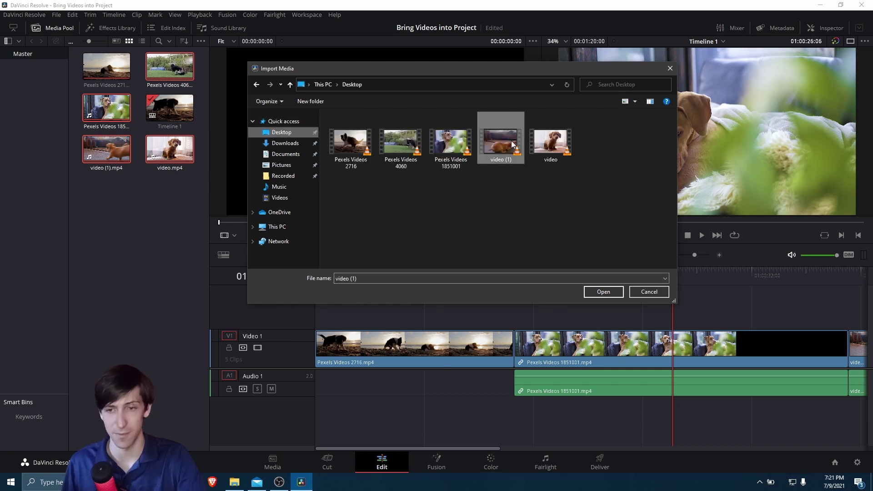
click(605, 292)
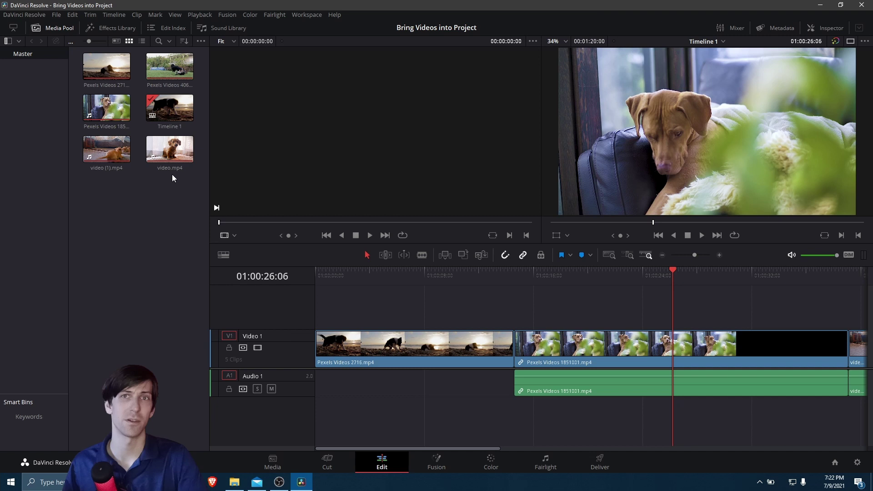